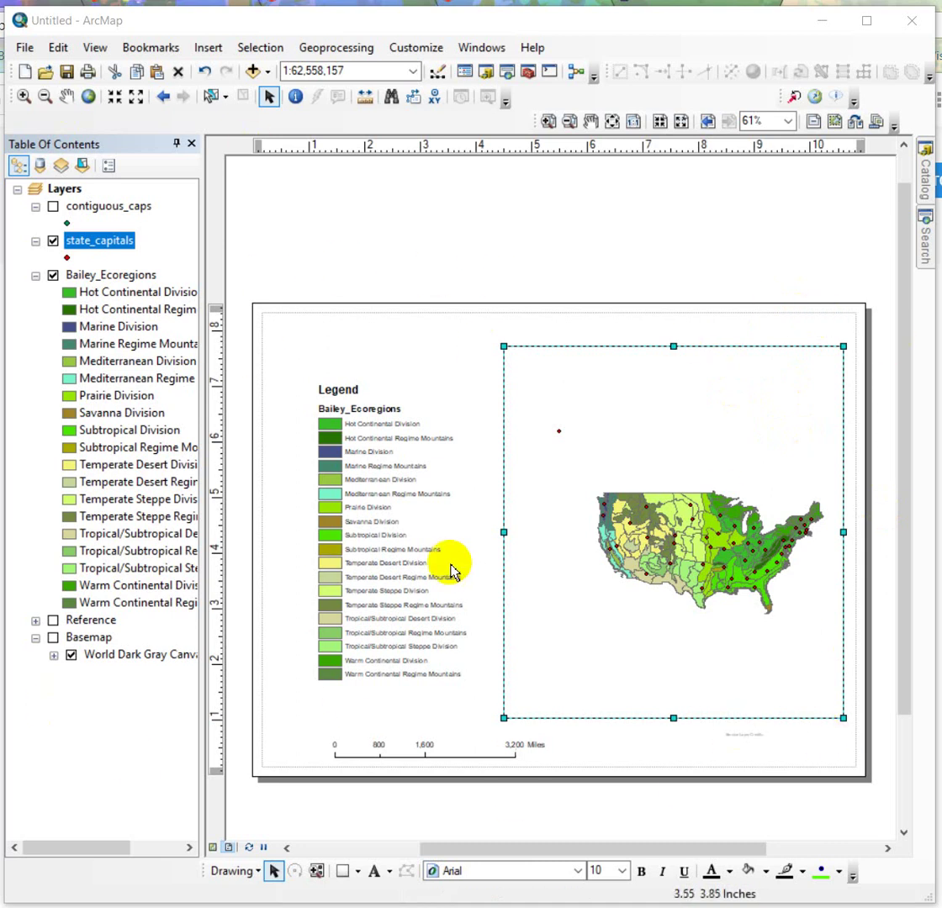
# - Move the contiguous_caps layer down below state_capitals and into the Basemap group
pyautogui.click(68, 295)
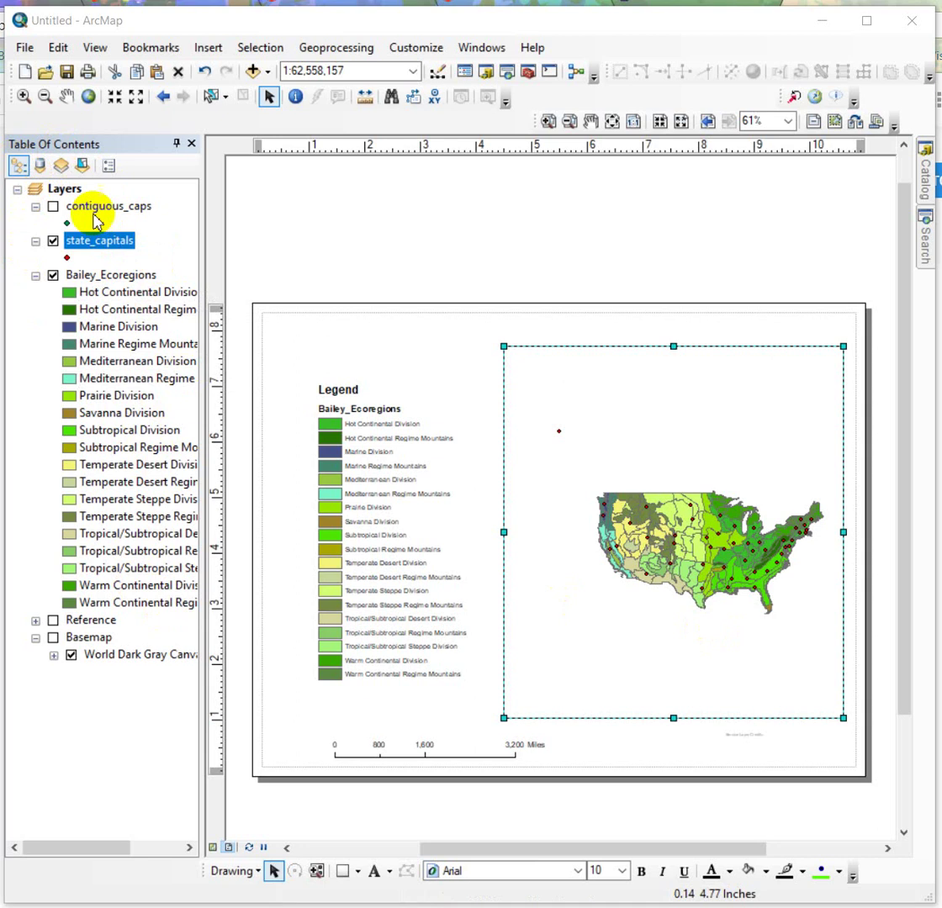
pyautogui.moveTo(107, 206); pyautogui.dragTo(104, 244)
pyautogui.moveTo(107, 241); pyautogui.dragTo(155, 640)
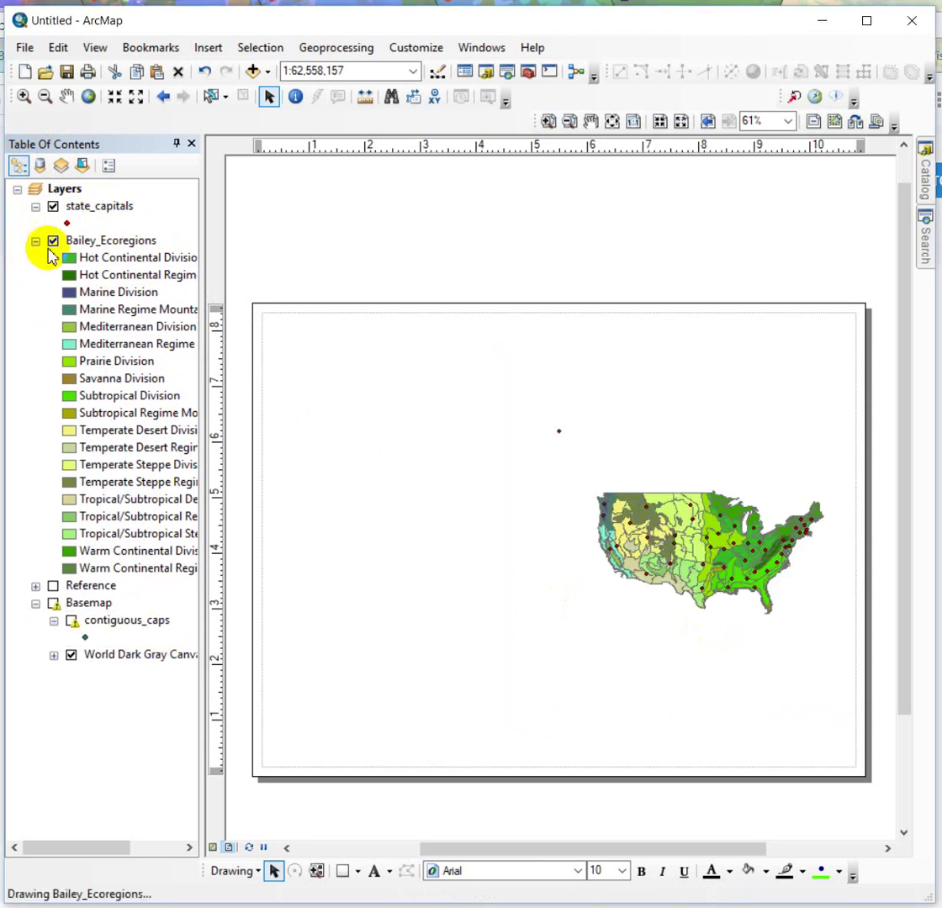
pyautogui.click(38, 166)
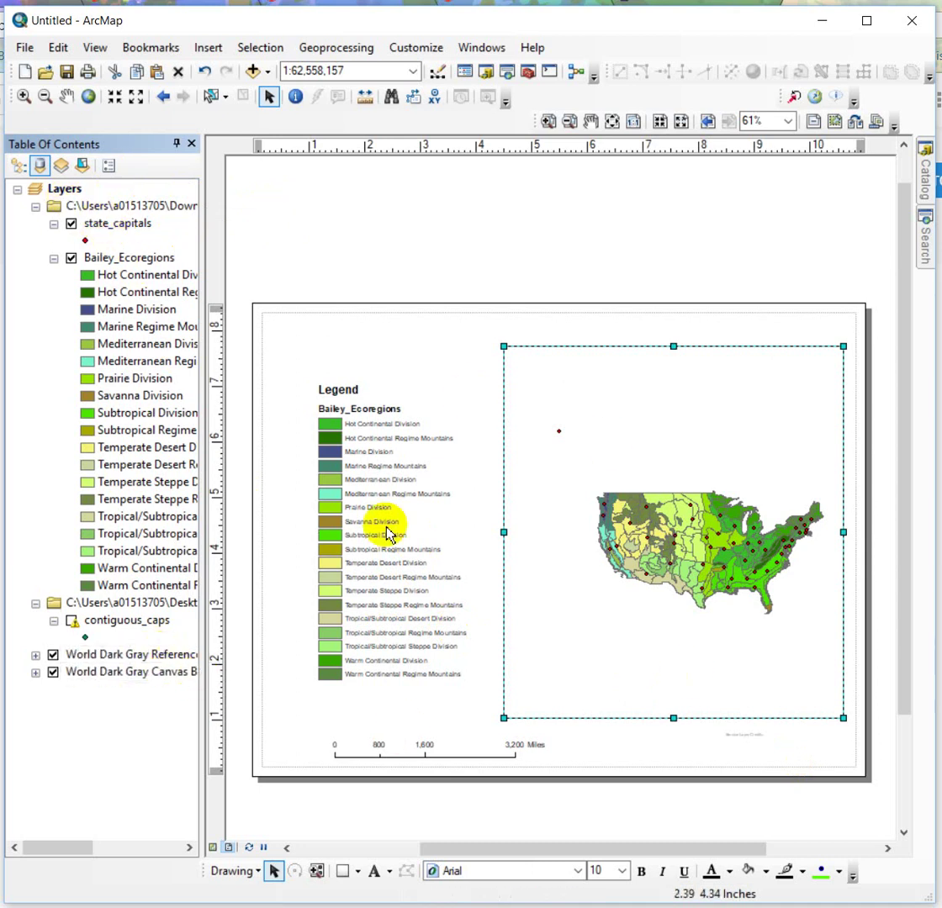
pyautogui.click(25, 47)
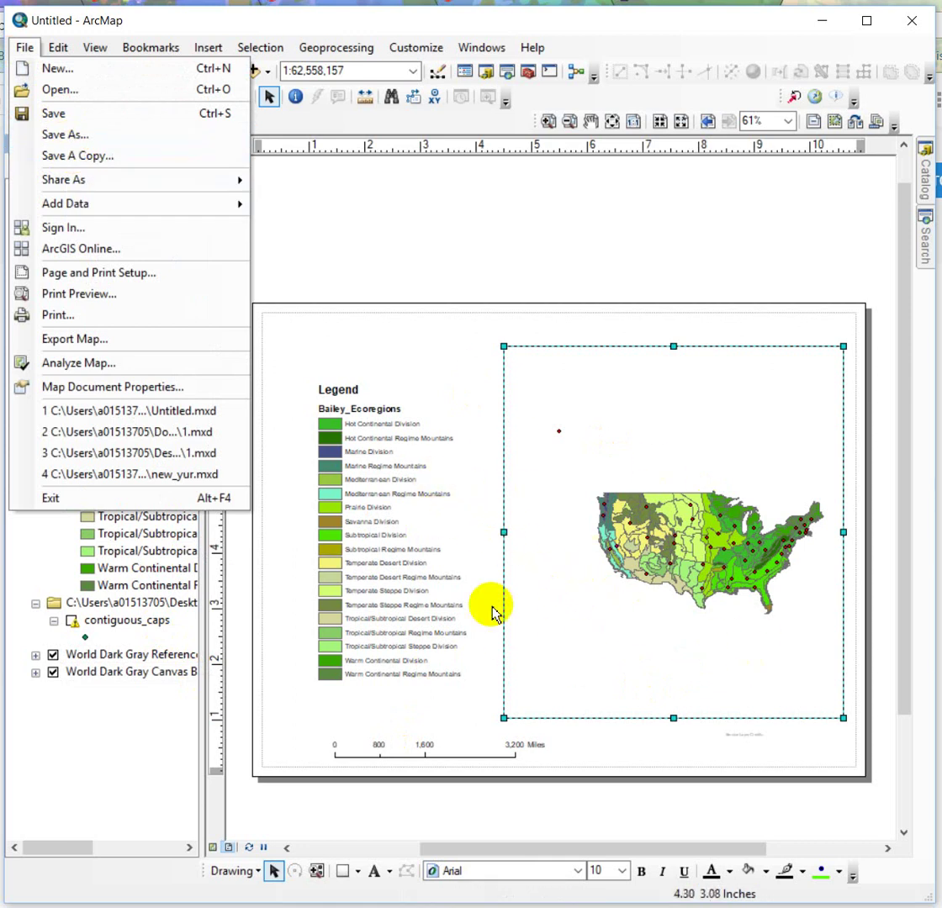
pyautogui.click(130, 21)
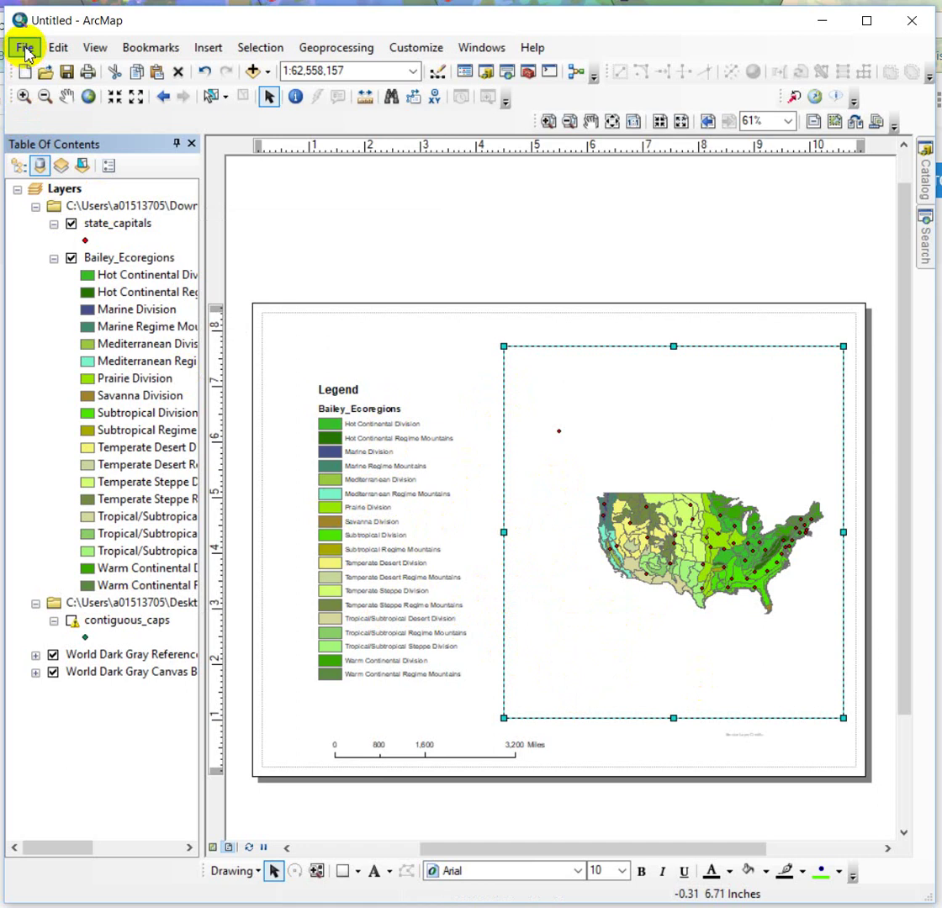
# - Start a Map Package for the ecoregions layout from Share As and reposition its dialog
pyautogui.click(25, 49)
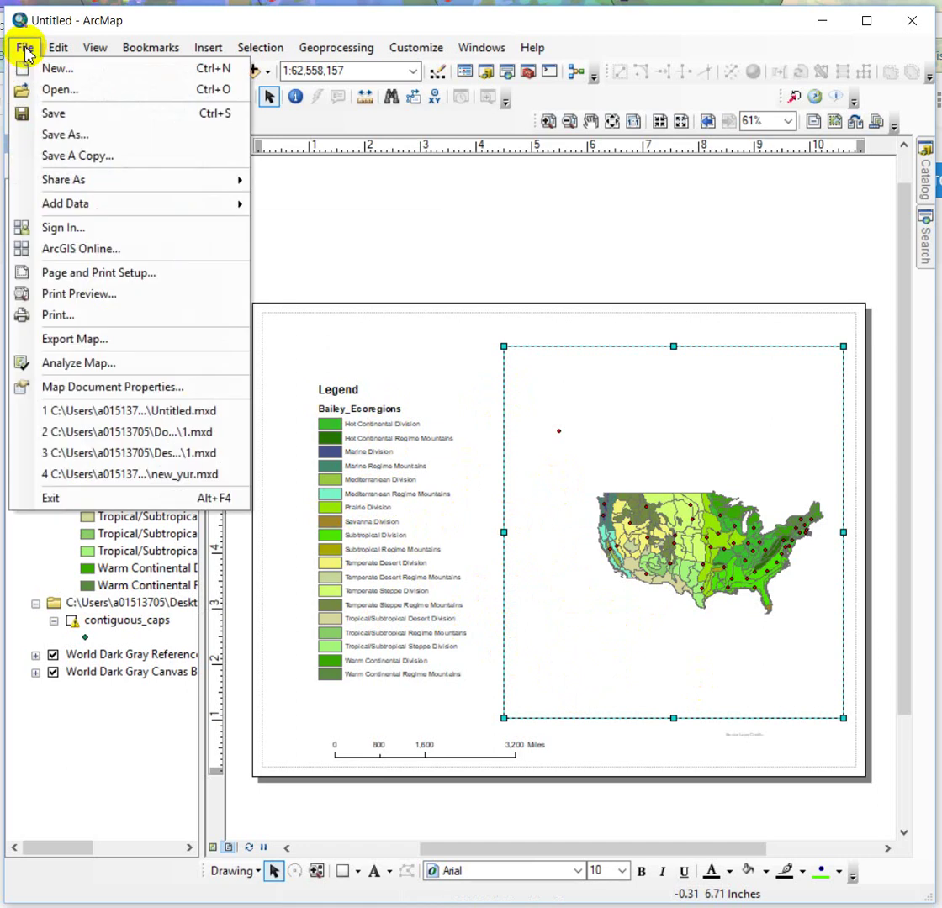
pyautogui.moveTo(73, 181)
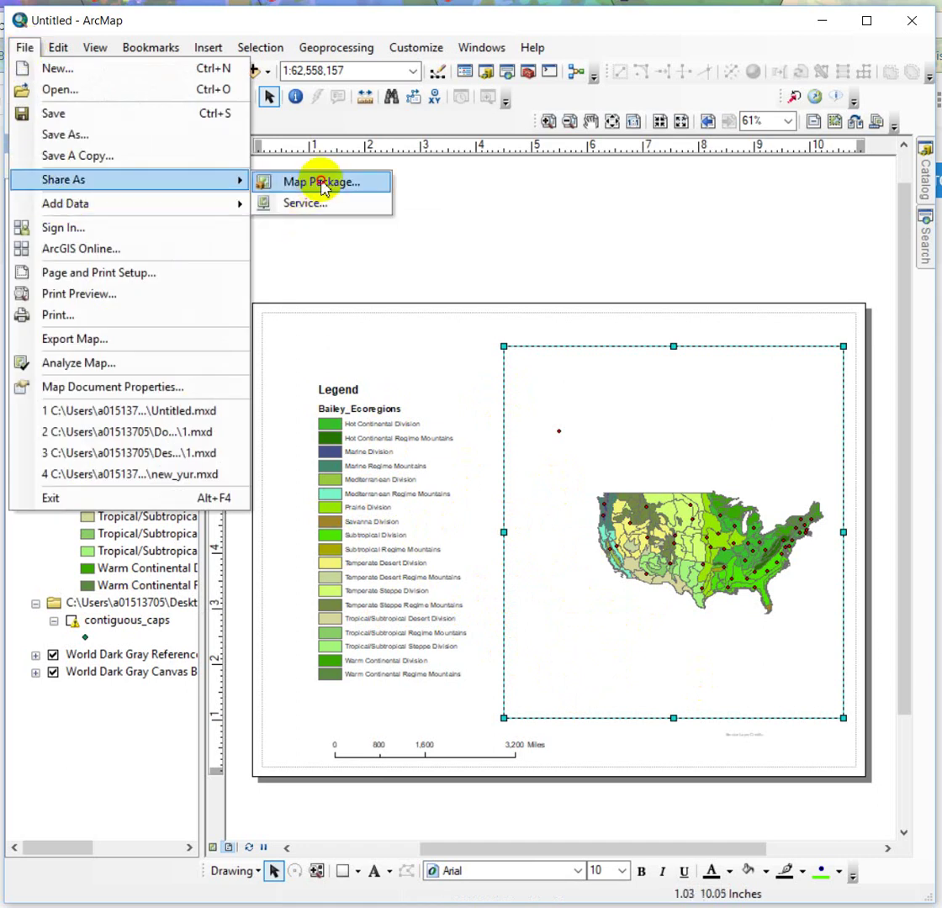
pyautogui.click(321, 185)
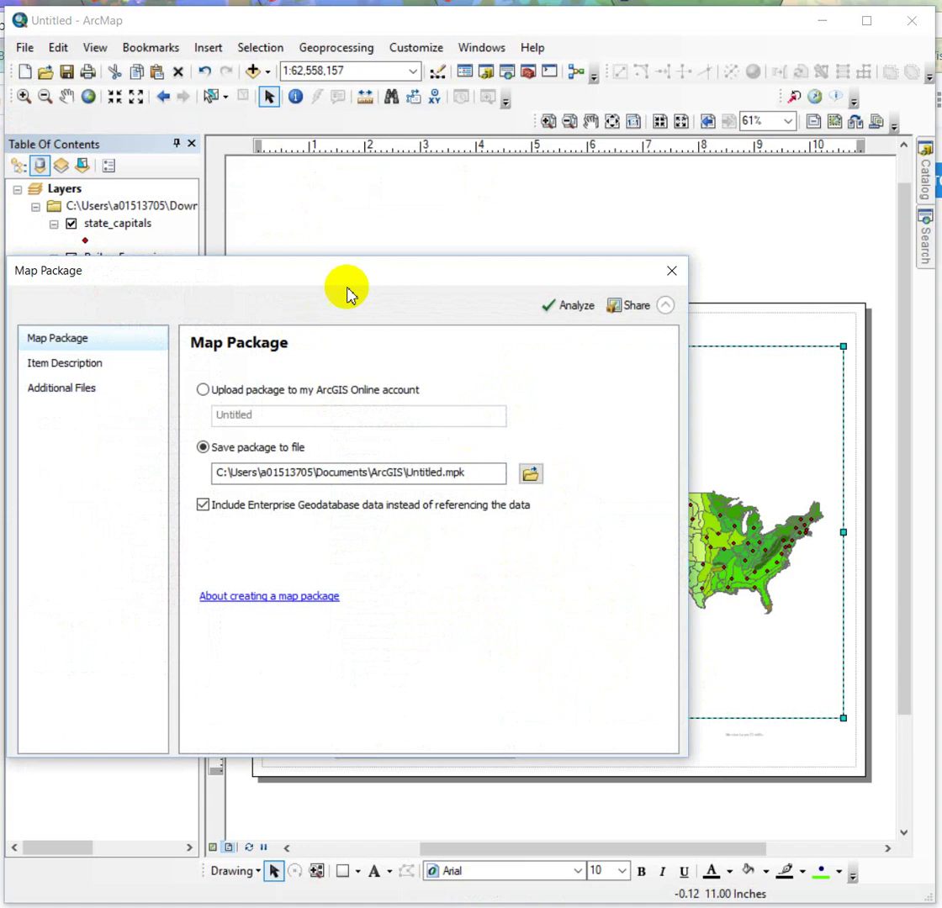
pyautogui.moveTo(347, 287); pyautogui.dragTo(496, 252)
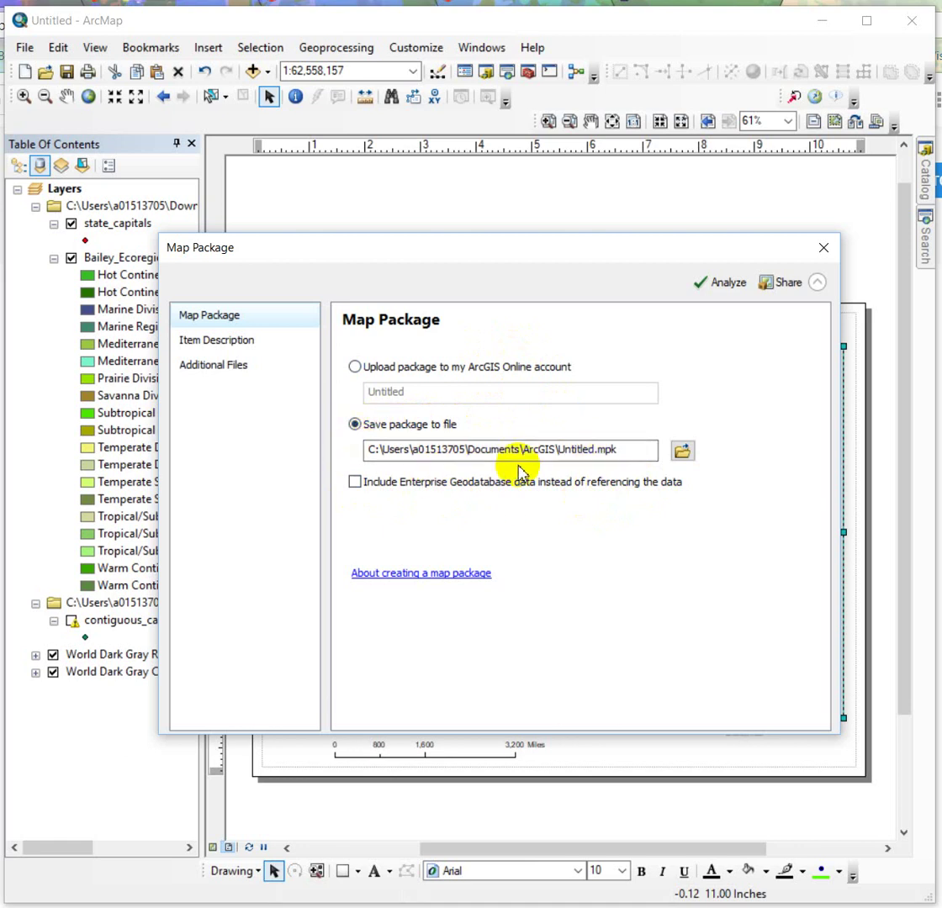
# - Browse to the Desktop and name the package file map1.mpk
pyautogui.click(593, 449)
pyautogui.click(682, 452)
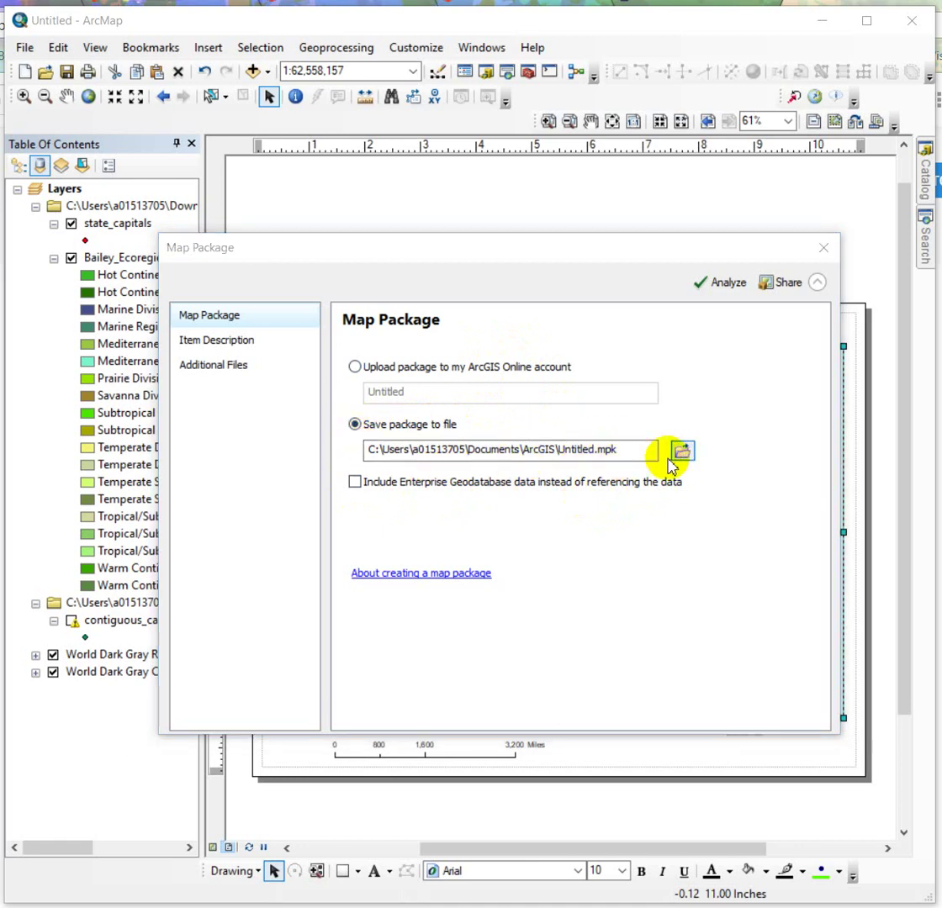
pyautogui.click(280, 444)
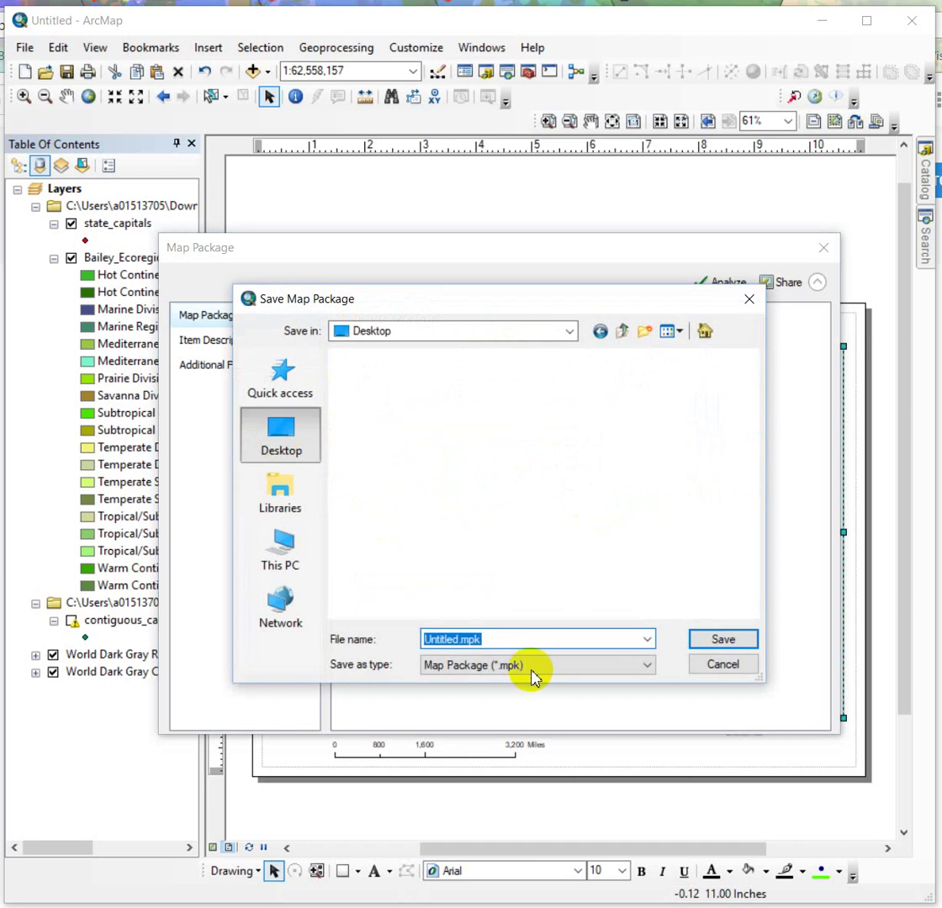
pyautogui.write('map1')
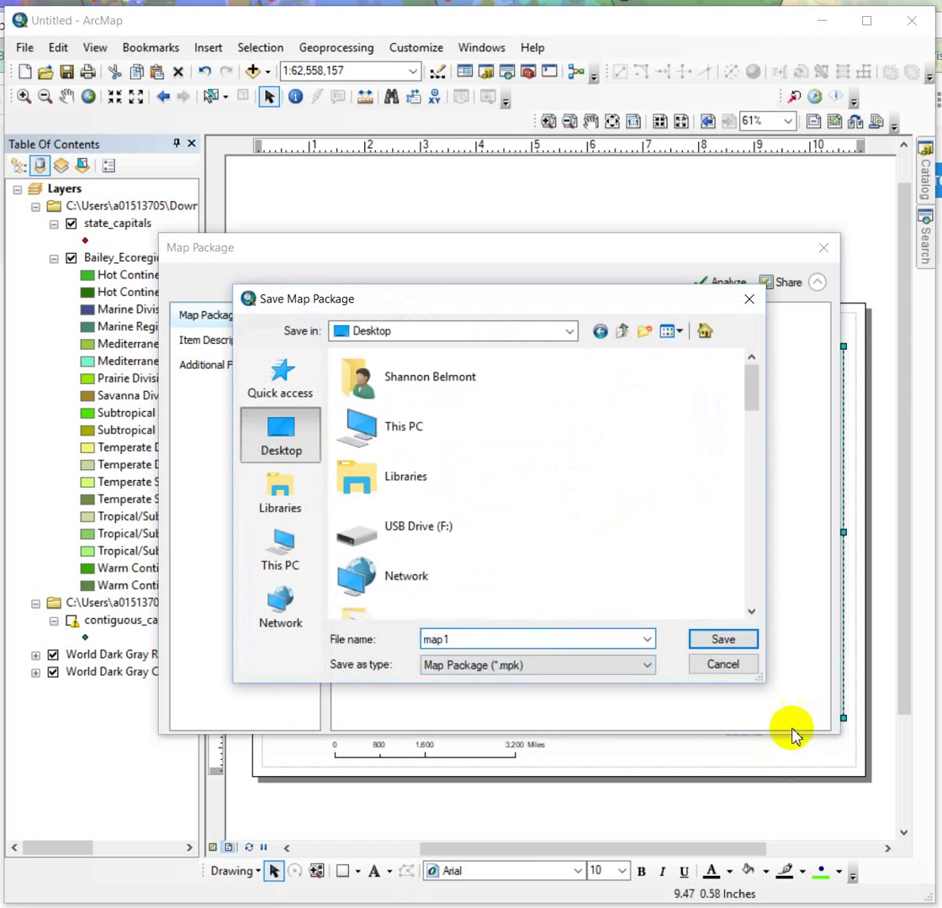
pyautogui.click(724, 639)
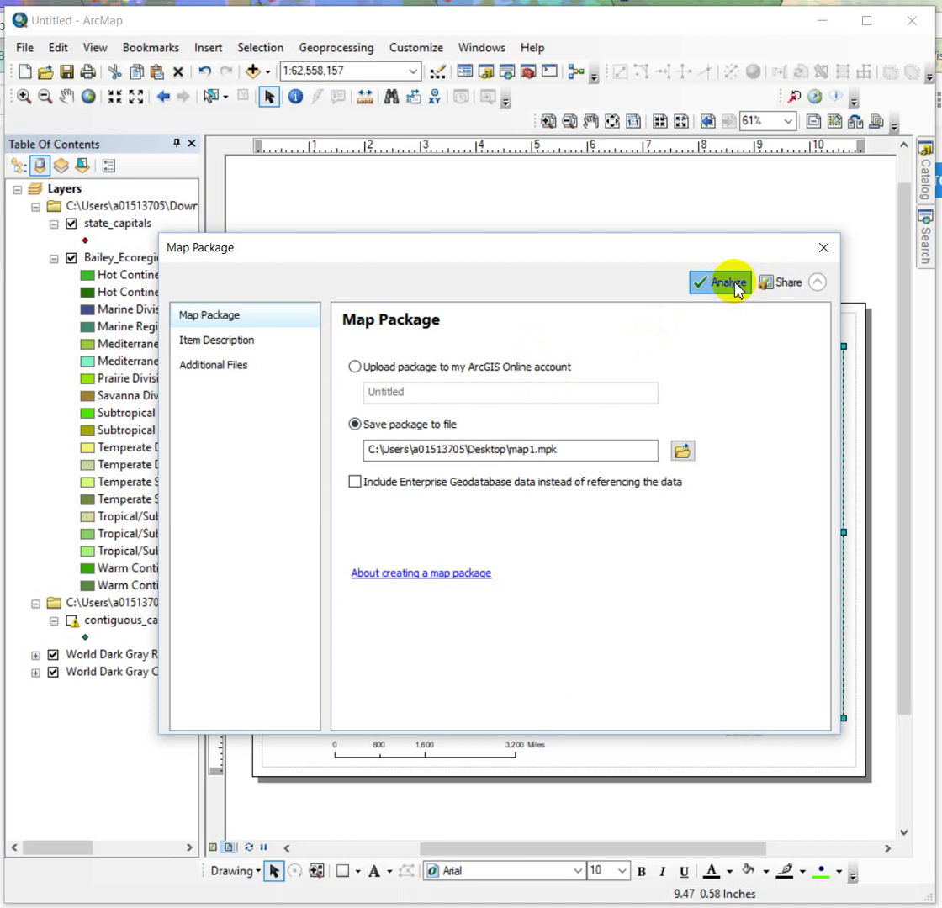
# - Analyze the package, which reports three errors, and move its window higher
pyautogui.click(734, 287)
pyautogui.moveTo(547, 256); pyautogui.dragTo(572, 50)
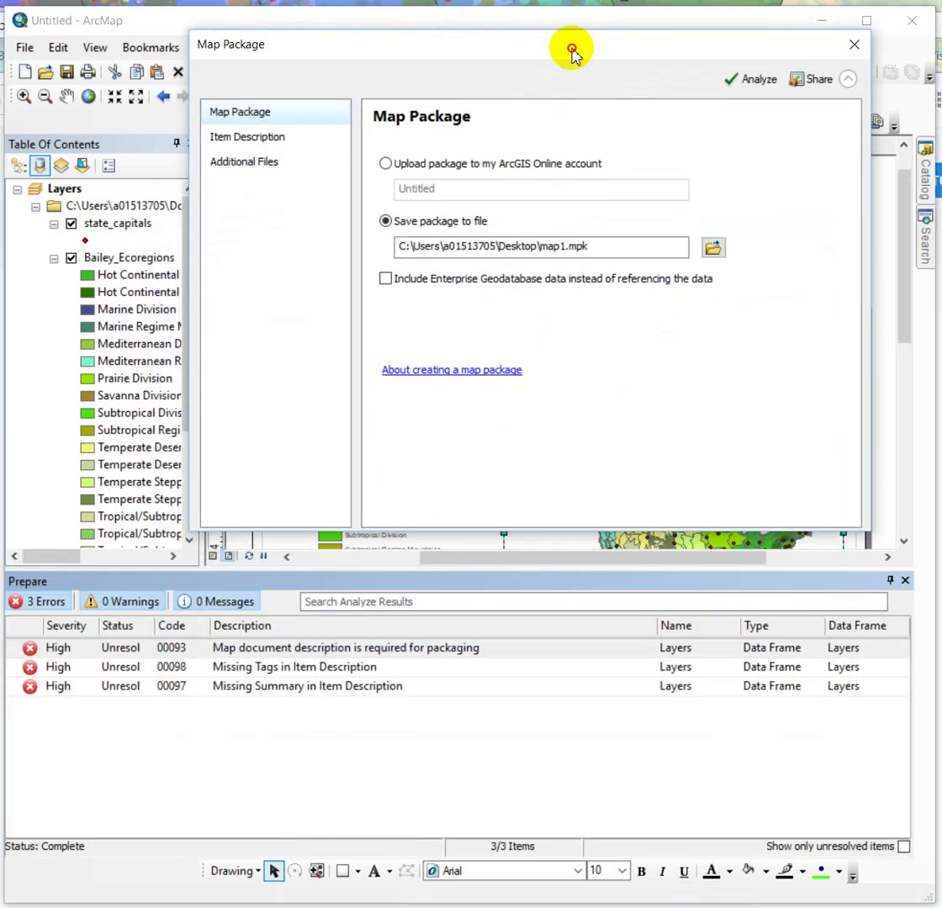
pyautogui.moveTo(325, 46); pyautogui.dragTo(375, 36)
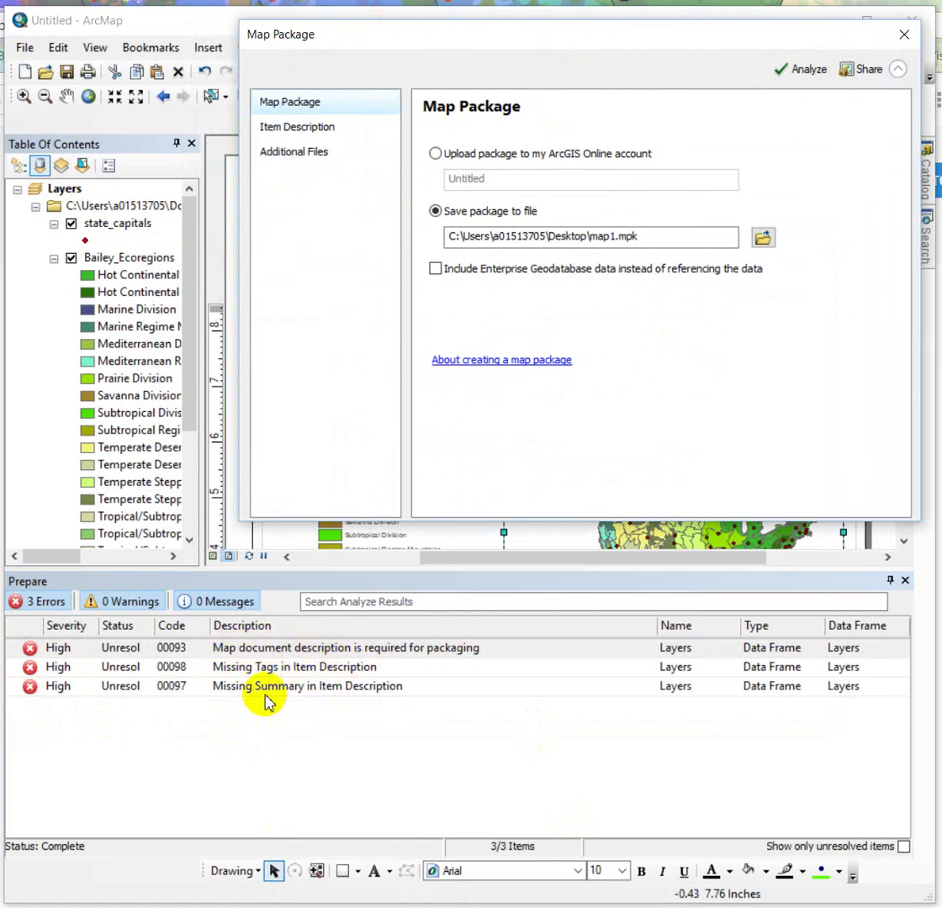
# - Enter the map document description 'this is my first map', then open the missing-tags error 00098
pyautogui.doubleClick(324, 649)
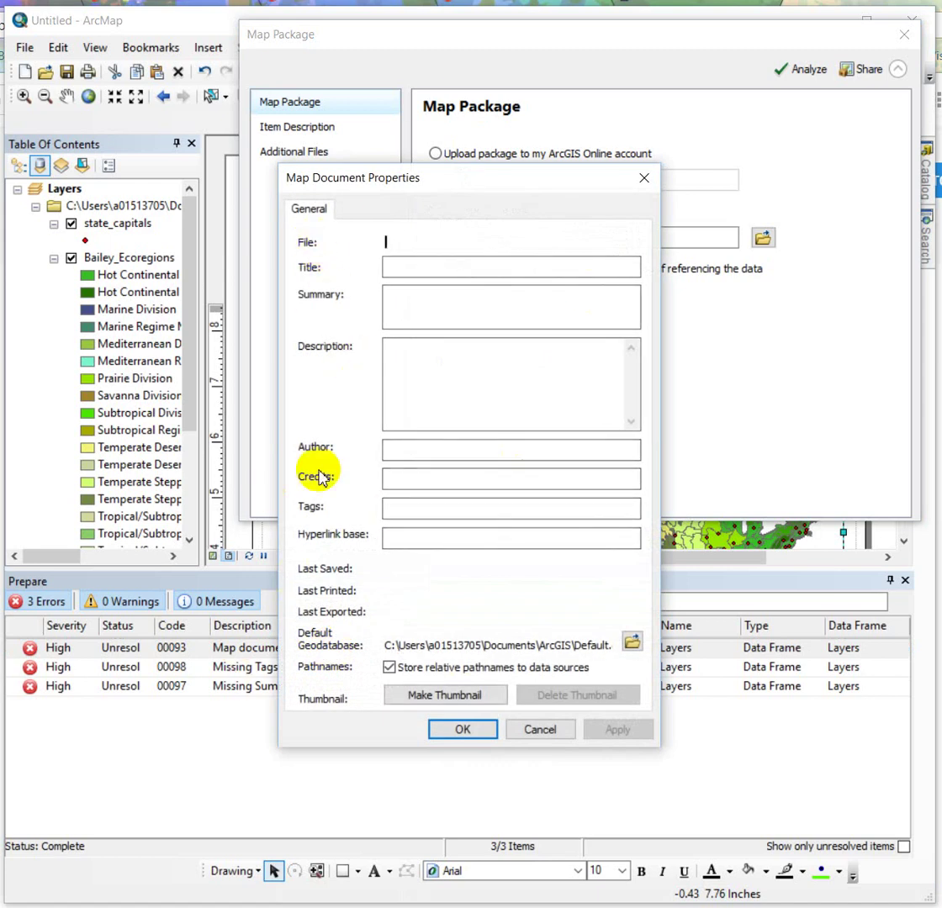
pyautogui.moveTo(335, 182); pyautogui.dragTo(296, 212)
pyautogui.click(373, 388)
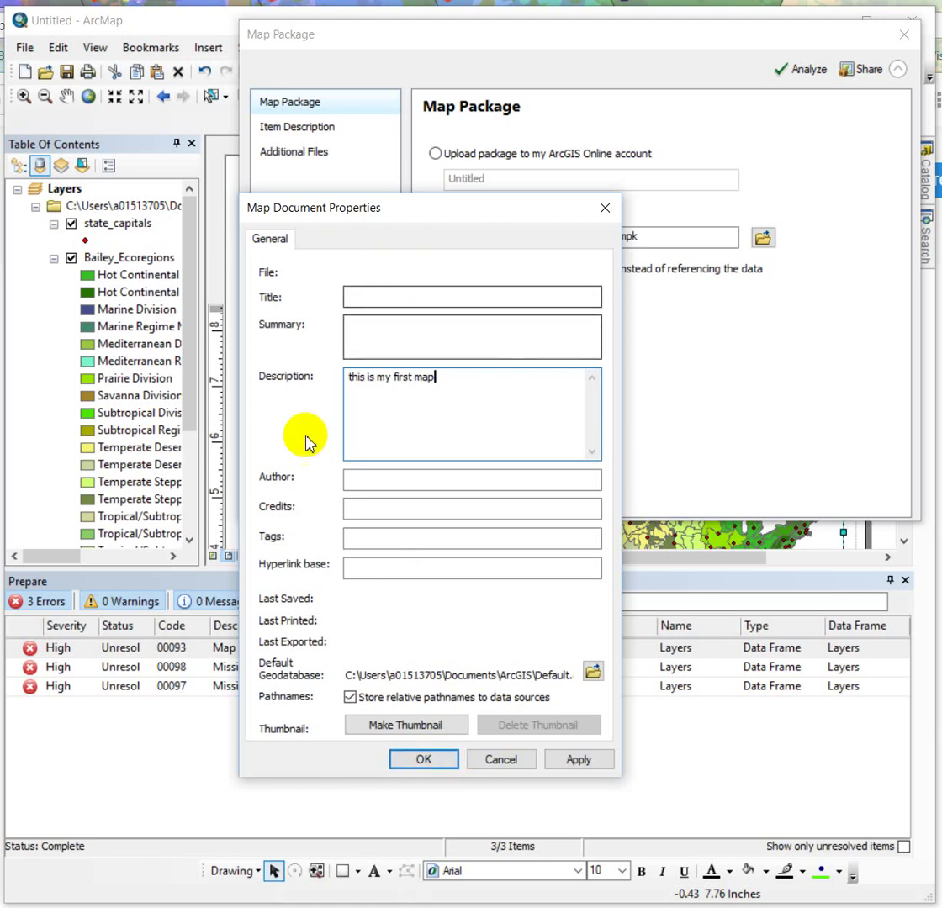
pyautogui.click(424, 760)
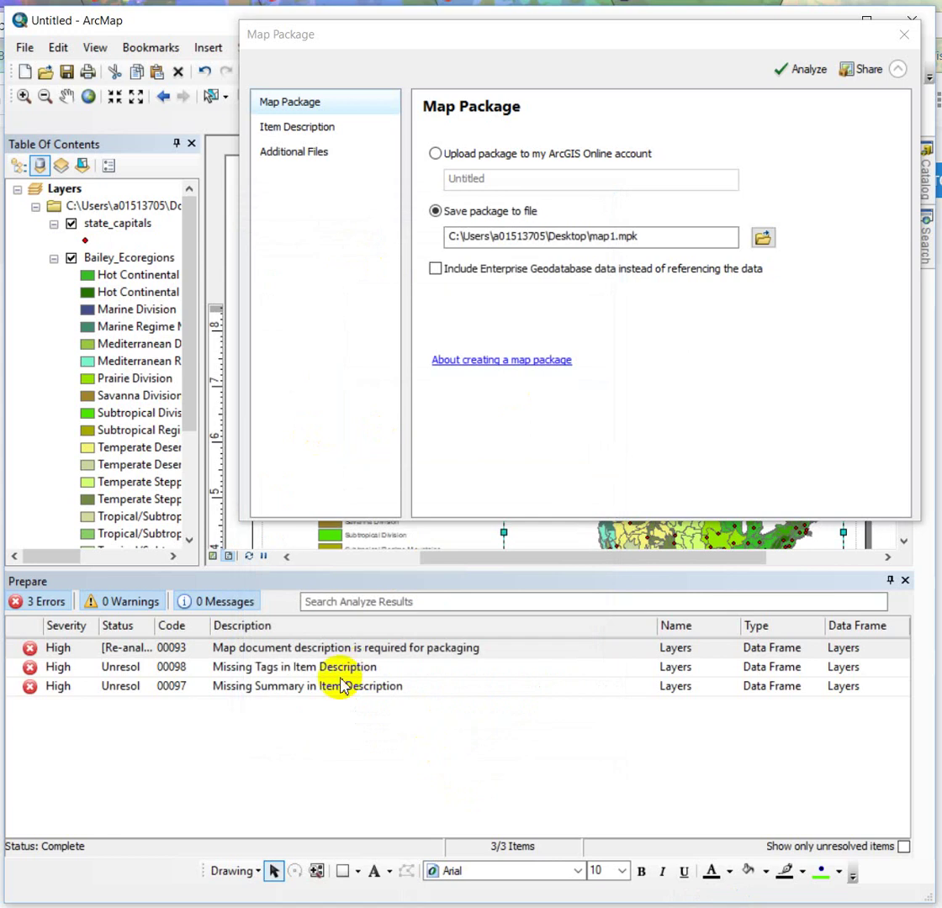
pyautogui.doubleClick(273, 668)
# - Add tags 'map 1, arcmap, ecoregions' and summary 'this is my summary', then re-analyze to zero errors
pyautogui.click(422, 236)
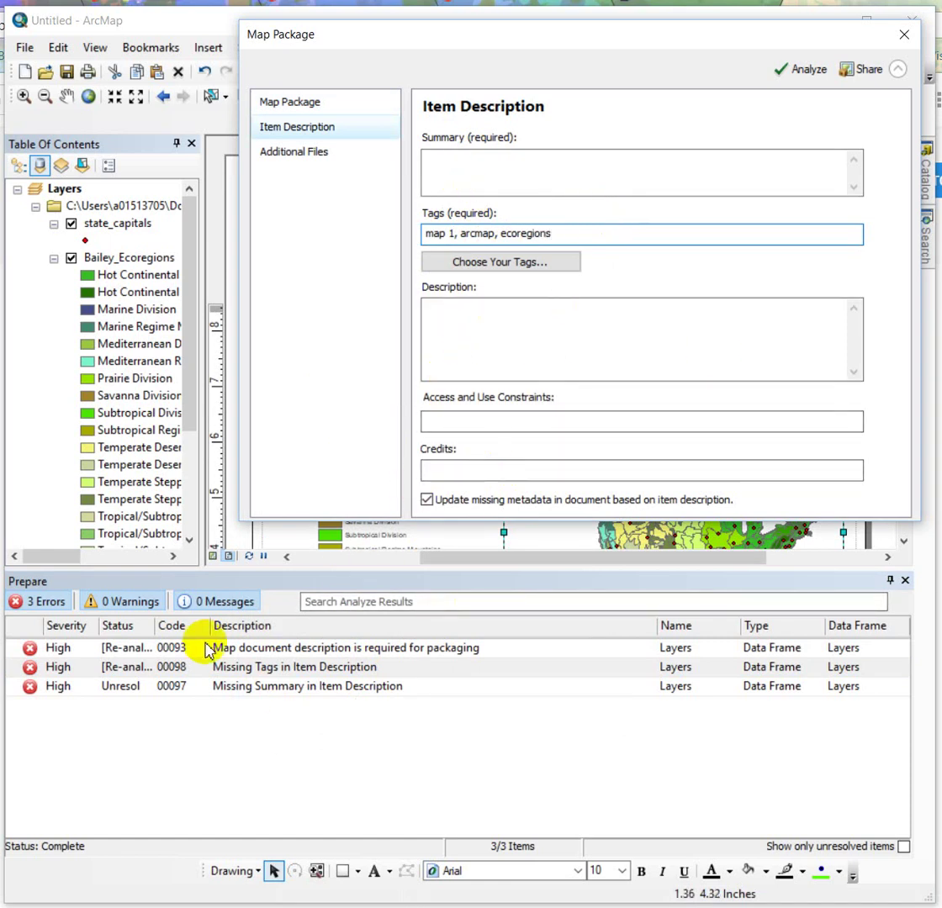
pyautogui.click(483, 159)
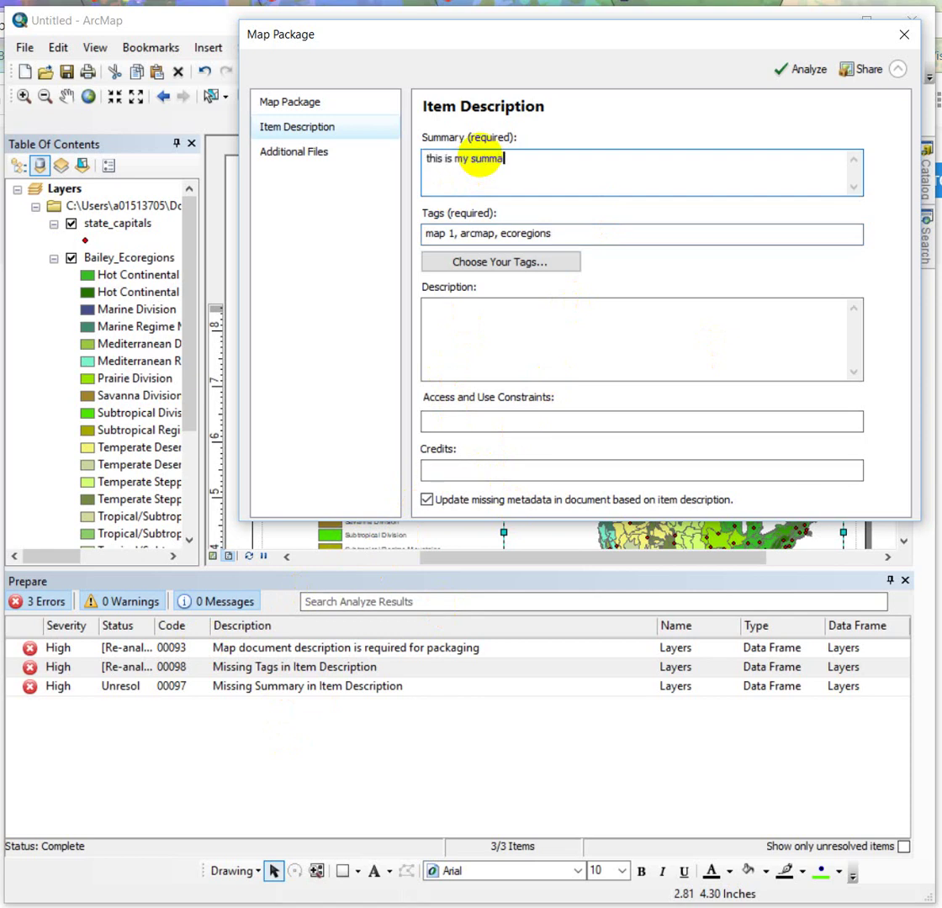
pyautogui.click(794, 74)
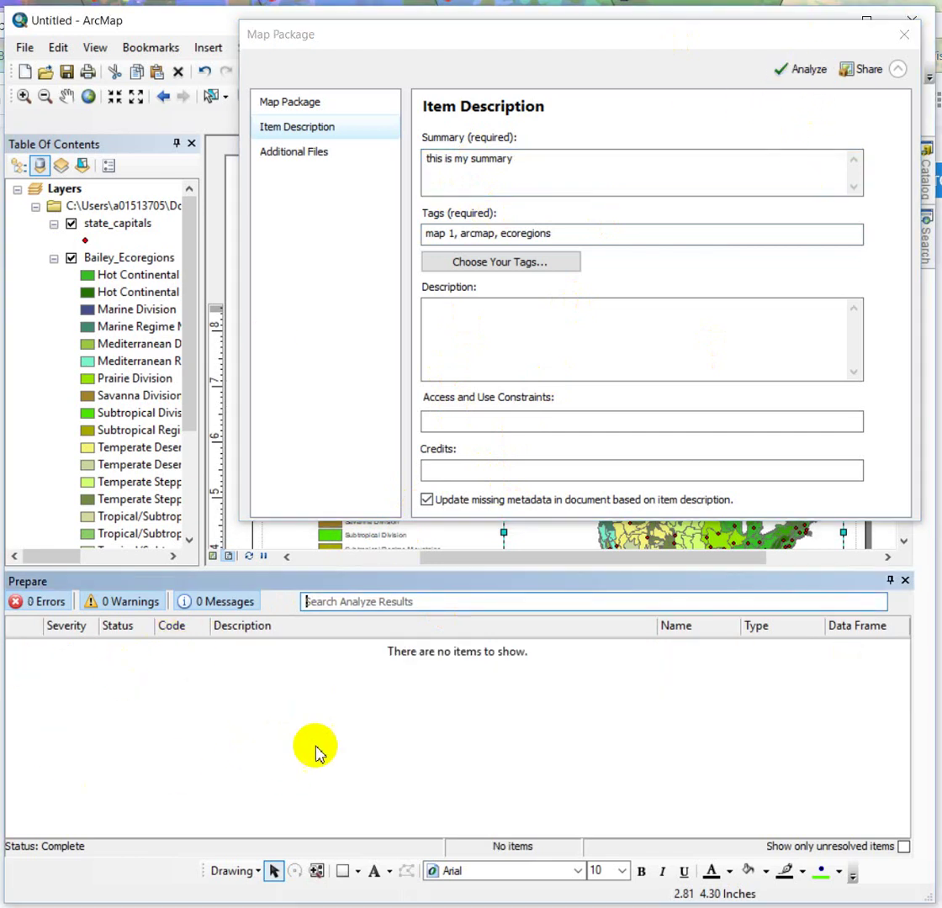
# - Share the package, saving the map document under a new name instead of overwriting Untitled.mxd
pyautogui.click(866, 70)
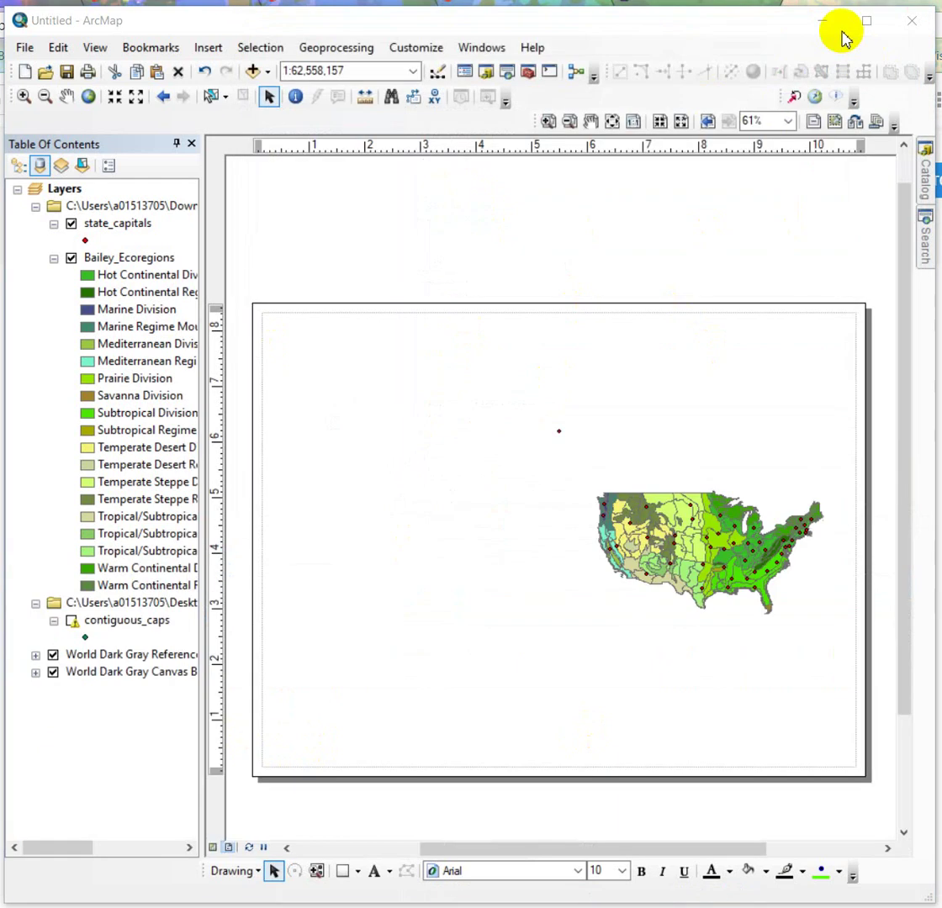
pyautogui.click(428, 615)
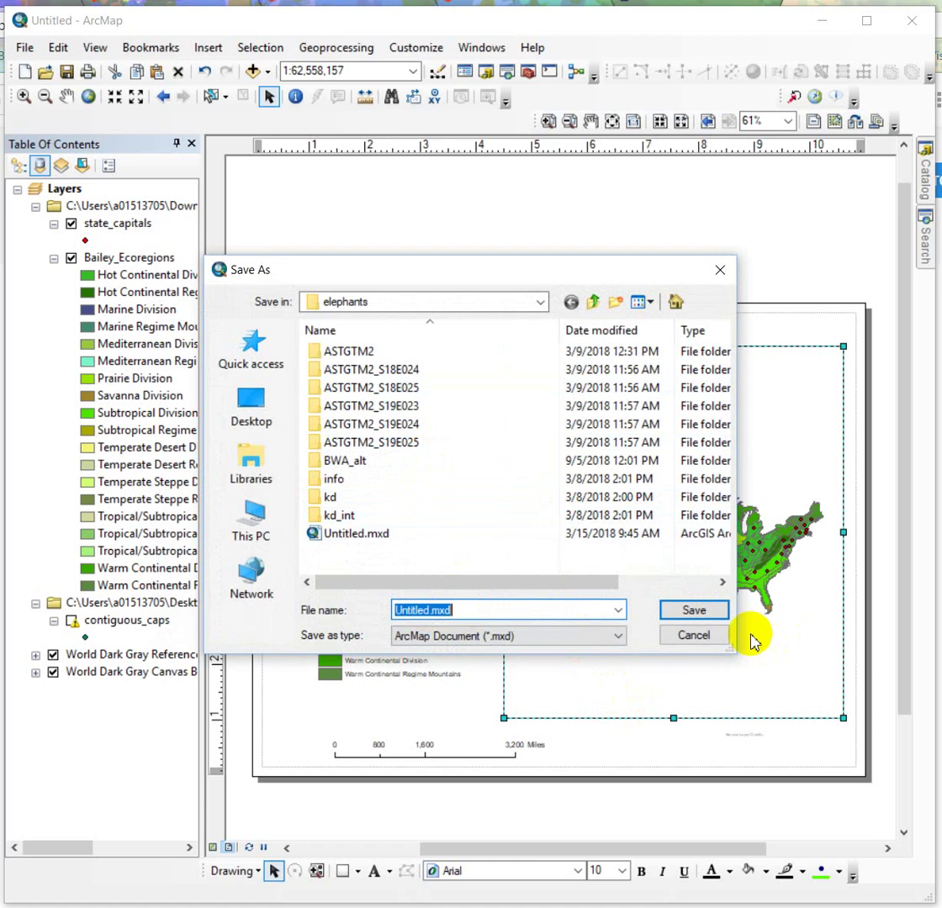
pyautogui.click(718, 610)
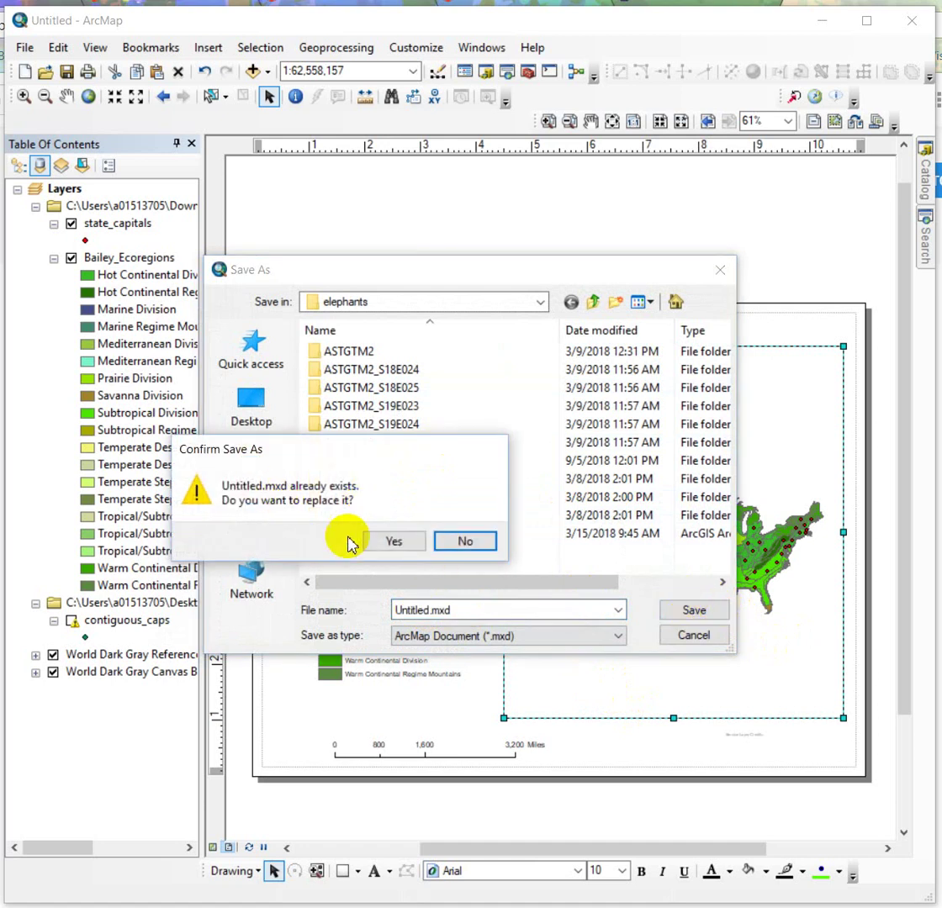
pyautogui.click(439, 540)
pyautogui.click(420, 612)
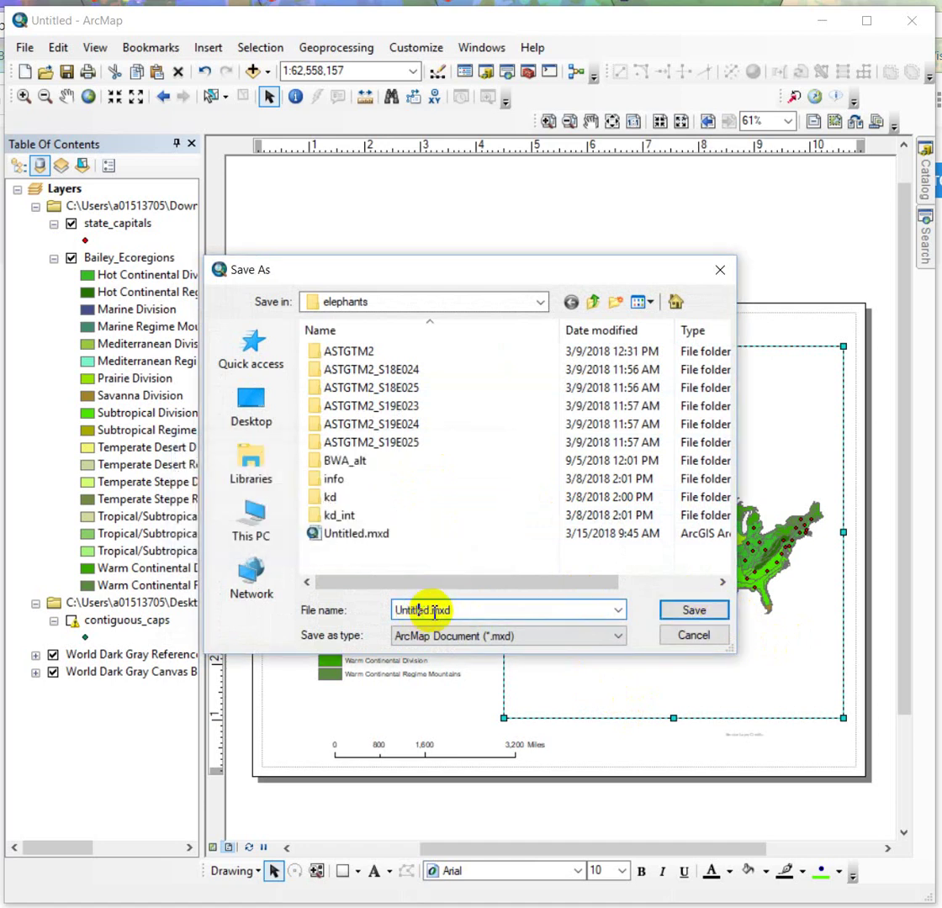
pyautogui.click(673, 612)
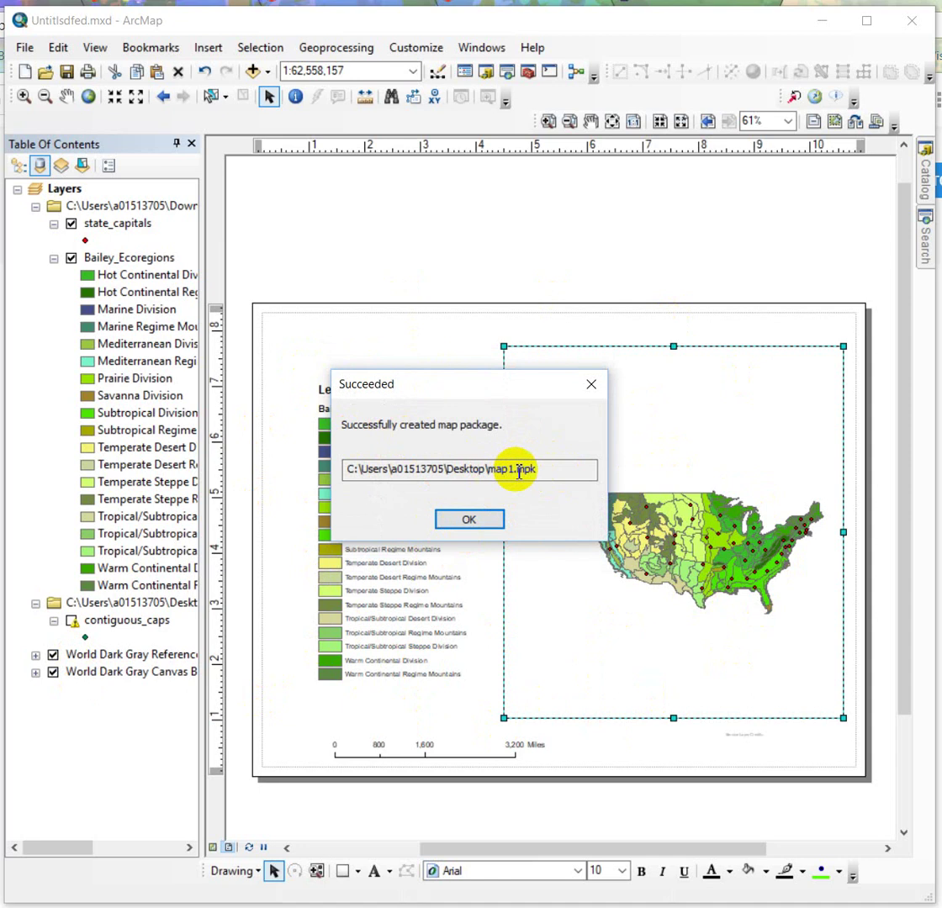
# - Dismiss the Succeeded message confirming map1.mpk was created on the Desktop
pyautogui.click(467, 521)
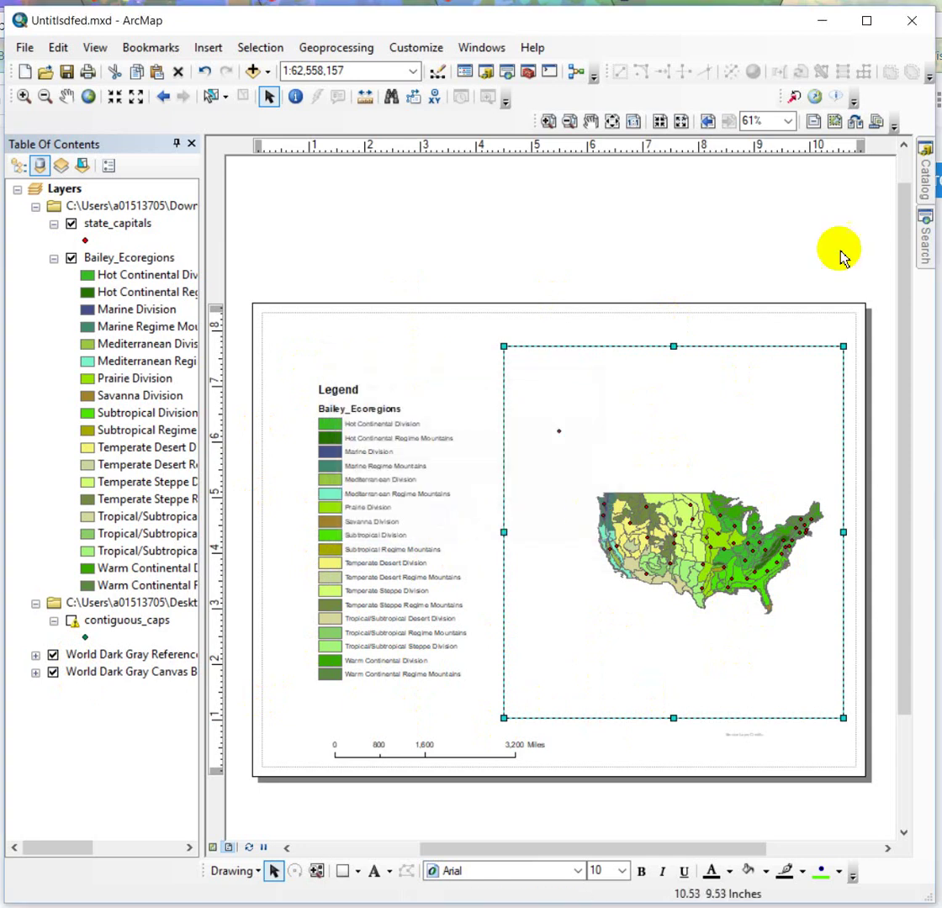